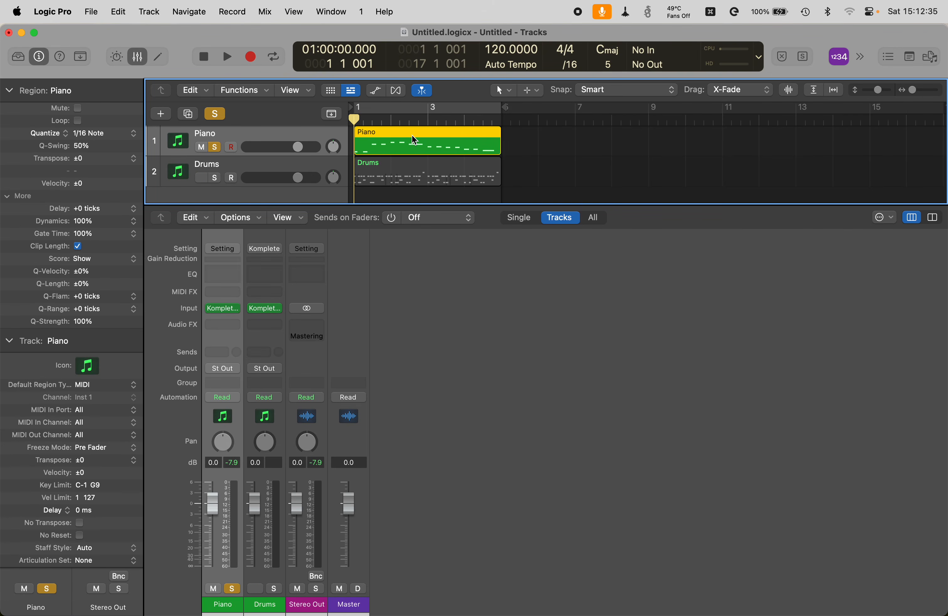
Step: Play the project, return the playhead to the start, and open the Piano region's Event List
{"action": "key", "text": "space"}
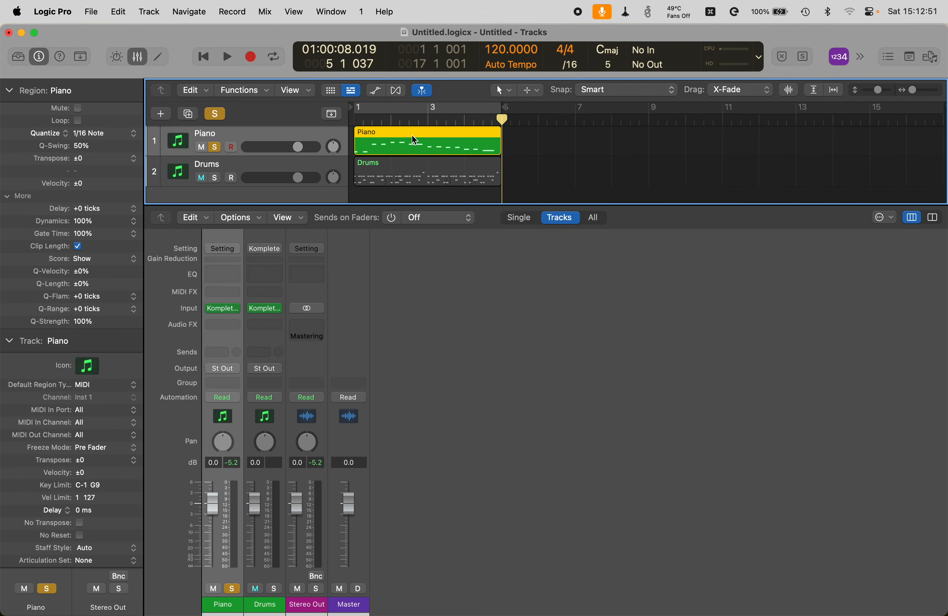
{"action": "key", "text": "Return"}
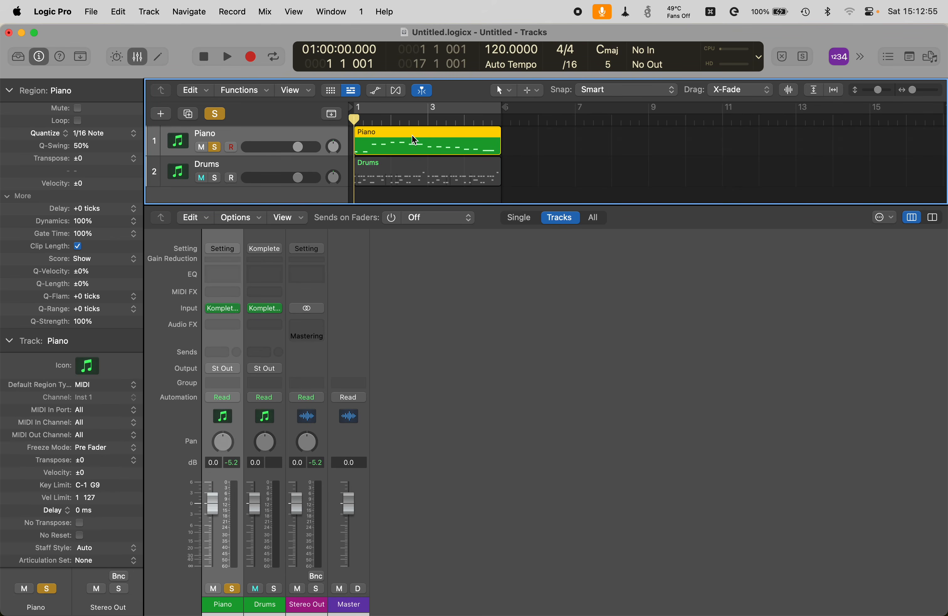
{"action": "key", "text": "super+0"}
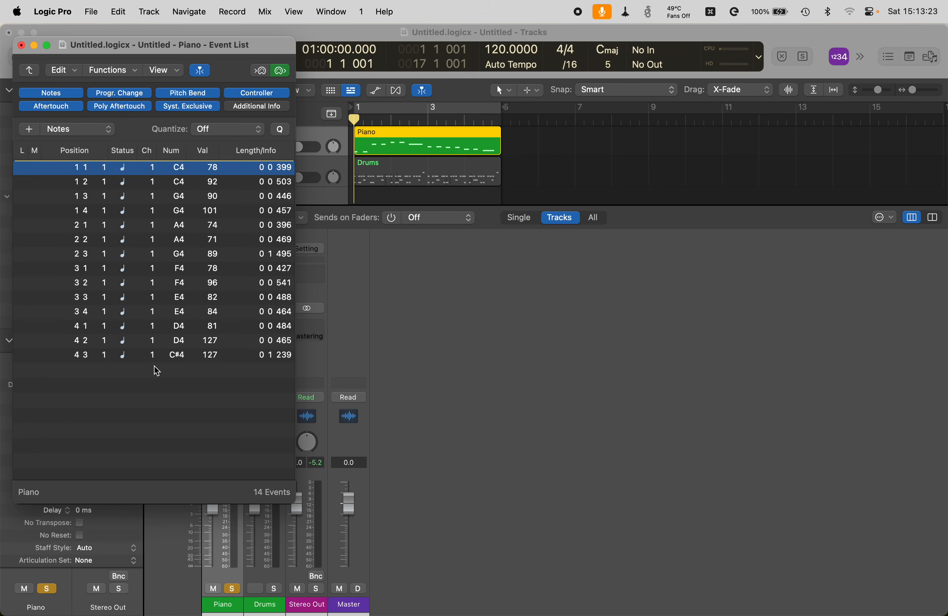
{"action": "left_click", "coordinate": [280, 129]}
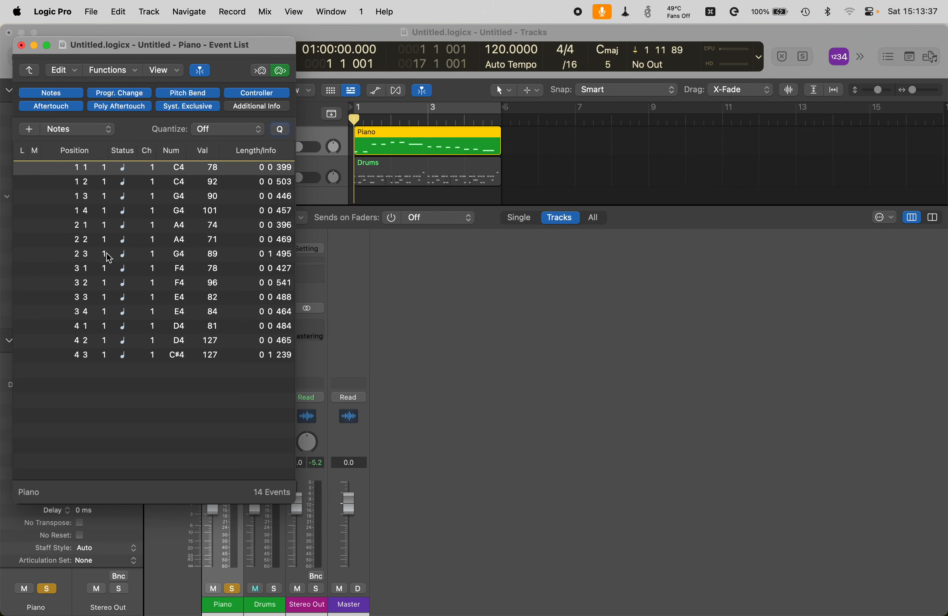
{"action": "left_click", "coordinate": [154, 366]}
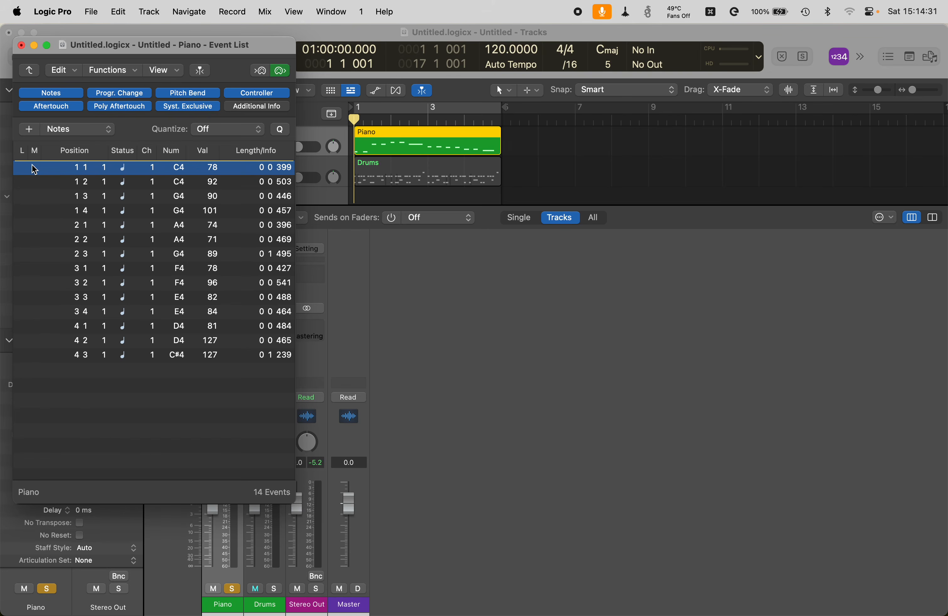
{"action": "left_click", "coordinate": [64, 165]}
{"action": "left_click", "coordinate": [99, 168]}
{"action": "left_click", "coordinate": [32, 166]}
{"action": "left_click", "coordinate": [64, 165]}
{"action": "left_click", "coordinate": [118, 165]}
{"action": "left_click", "coordinate": [67, 170]}
{"action": "key", "text": "Down"}
{"action": "key", "text": "Up"}
{"action": "left_click_drag", "start_coordinate": [89, 171], "coordinate": [66, 170]}
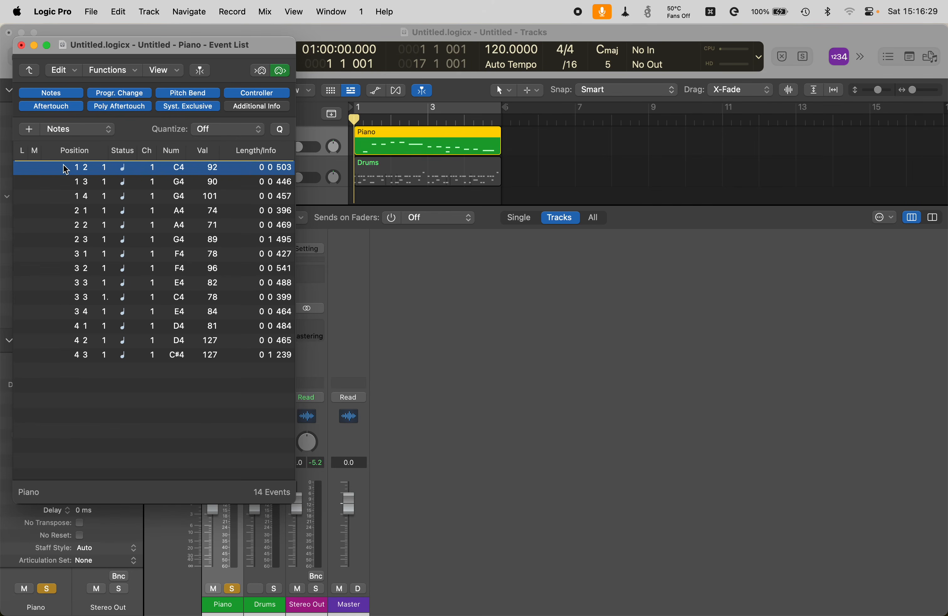
{"action": "key", "text": "super+z"}
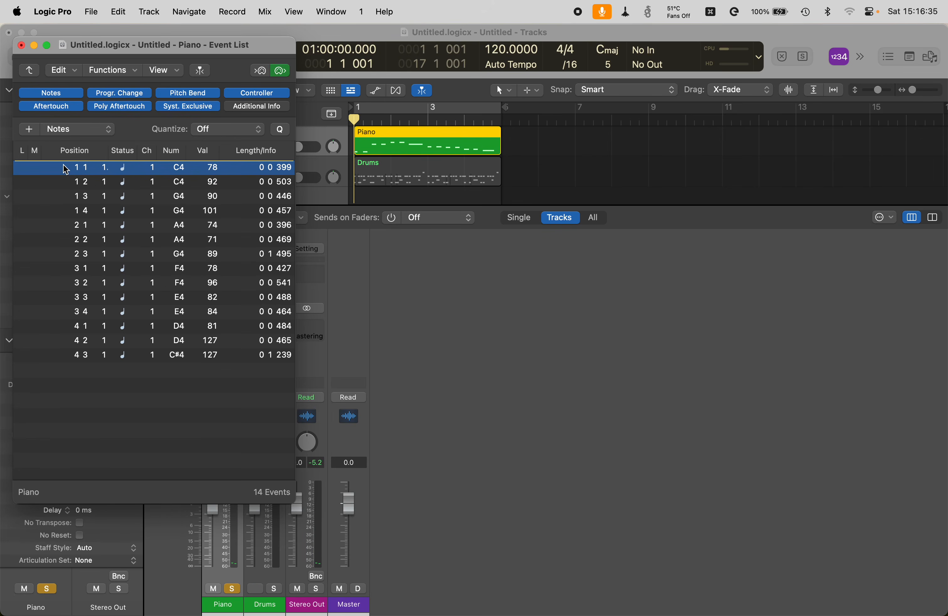
{"action": "left_click", "coordinate": [118, 165]}
{"action": "left_click", "coordinate": [169, 170]}
{"action": "left_click", "coordinate": [165, 165]}
{"action": "left_click", "coordinate": [197, 165]}
Step: Adjust the first C4 note's velocity from 78 to 80 and audition the note
{"action": "left_click_drag", "start_coordinate": [199, 169], "coordinate": [205, 174]}
{"action": "key", "text": "shift+minus"}
{"action": "key", "text": "shift+minus"}
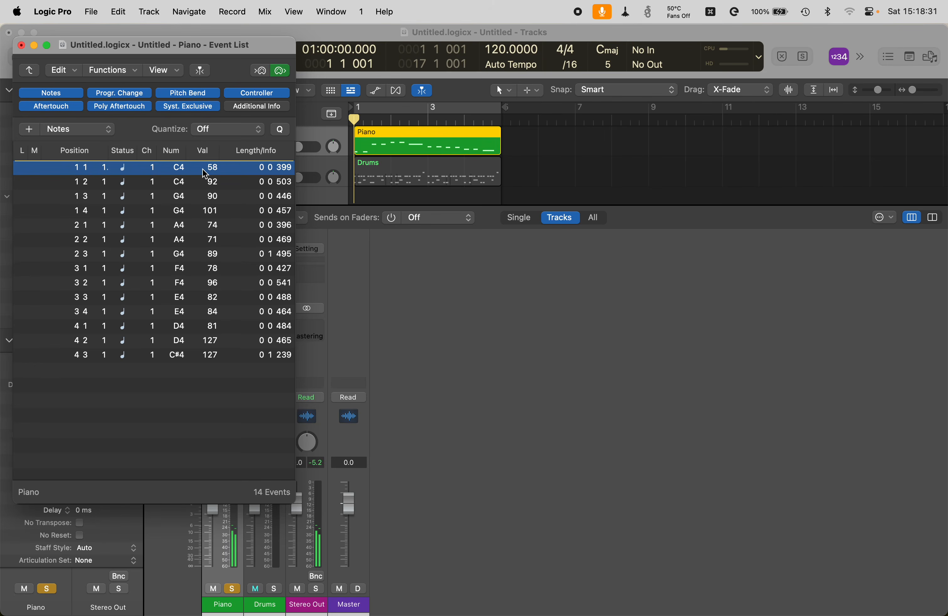
{"action": "key", "text": "shift+equal"}
{"action": "key", "text": "shift+equal"}
{"action": "key", "text": "shift+equal"}
{"action": "key", "text": "shift+equal"}
{"action": "key", "text": "equal"}
{"action": "key", "text": "equal"}
{"action": "left_click", "coordinate": [247, 170]}
{"action": "left_click", "coordinate": [244, 165]}
Step: Set the first C4 note's length to 0 1 0 and play back the piano part
{"action": "double_click", "coordinate": [246, 168]}
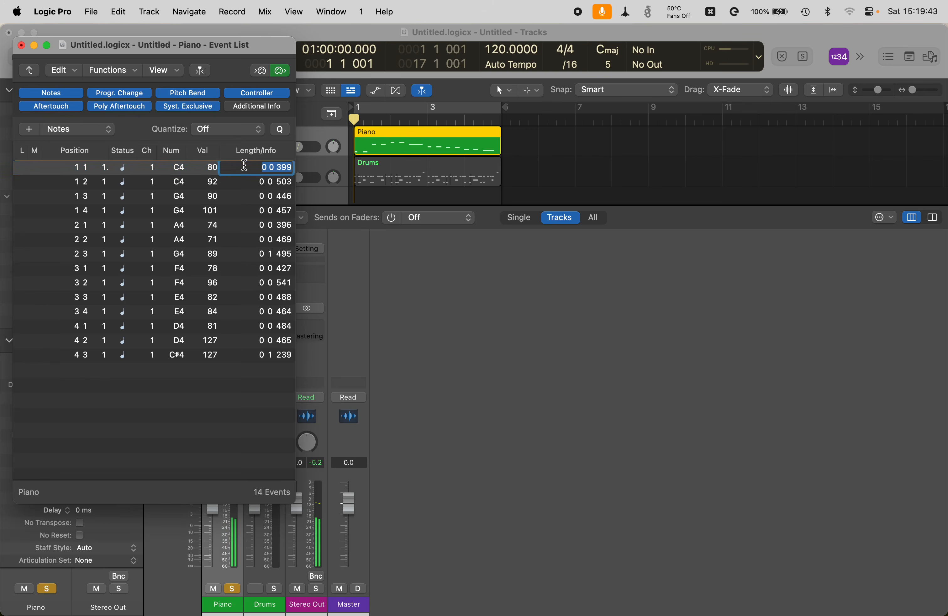
{"action": "type", "text": "0 1"}
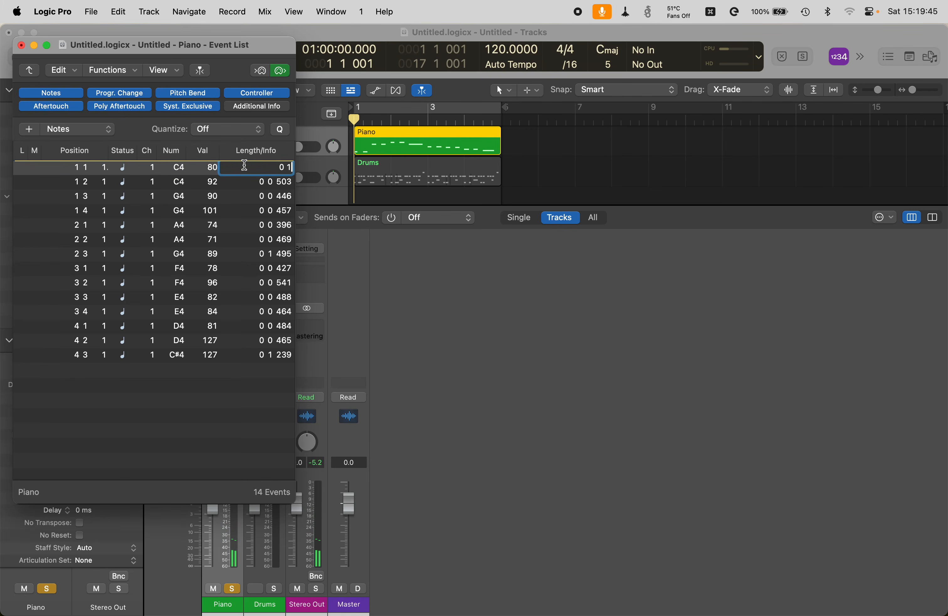
{"action": "key", "text": "Return"}
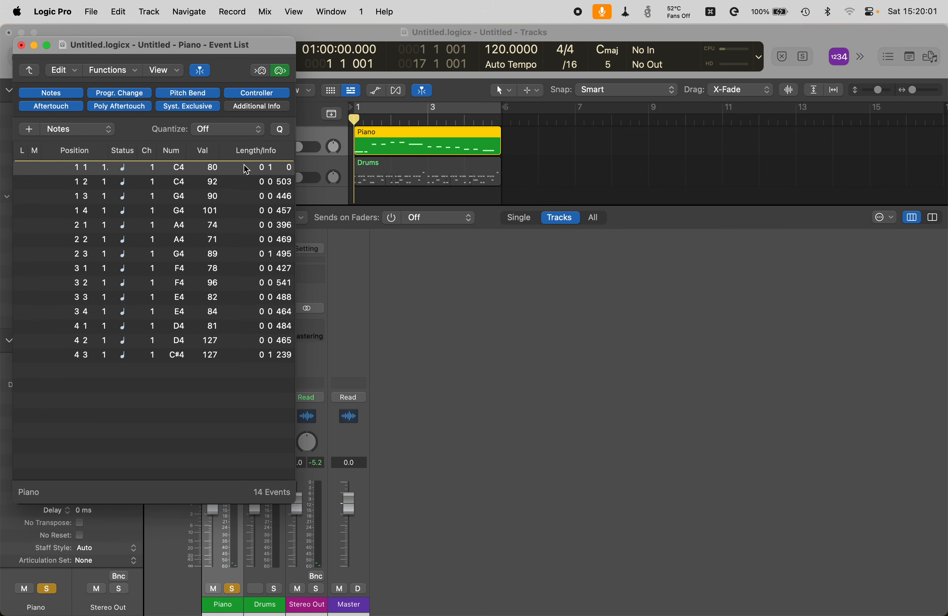
{"action": "key", "text": "space"}
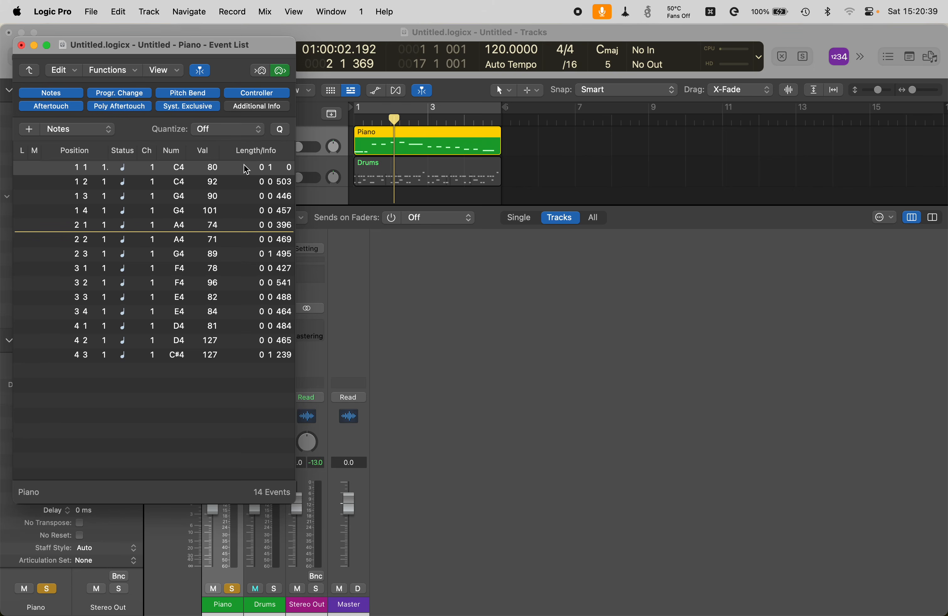
{"action": "left_click", "coordinate": [247, 170]}
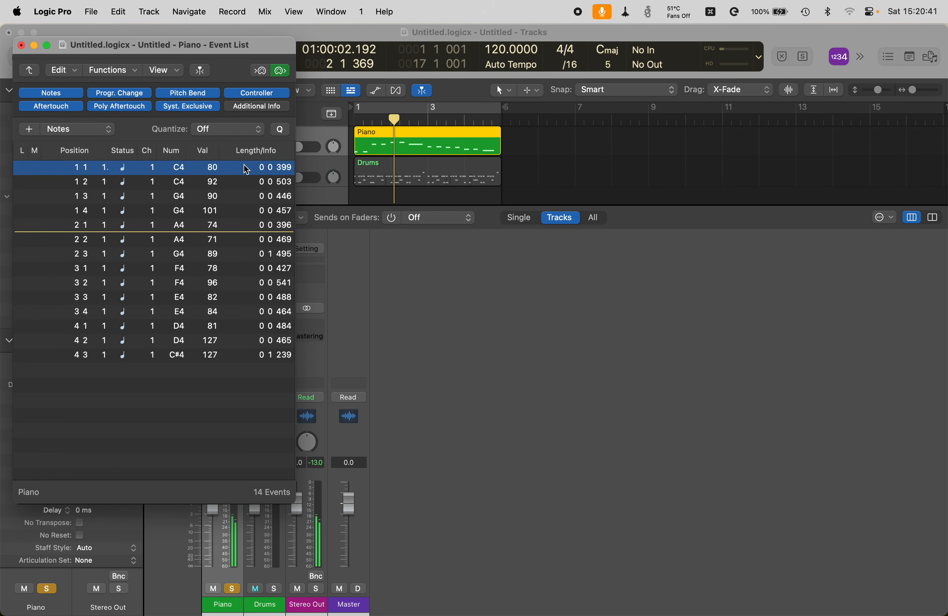
{"action": "key", "text": "Return"}
{"action": "key", "text": "space"}
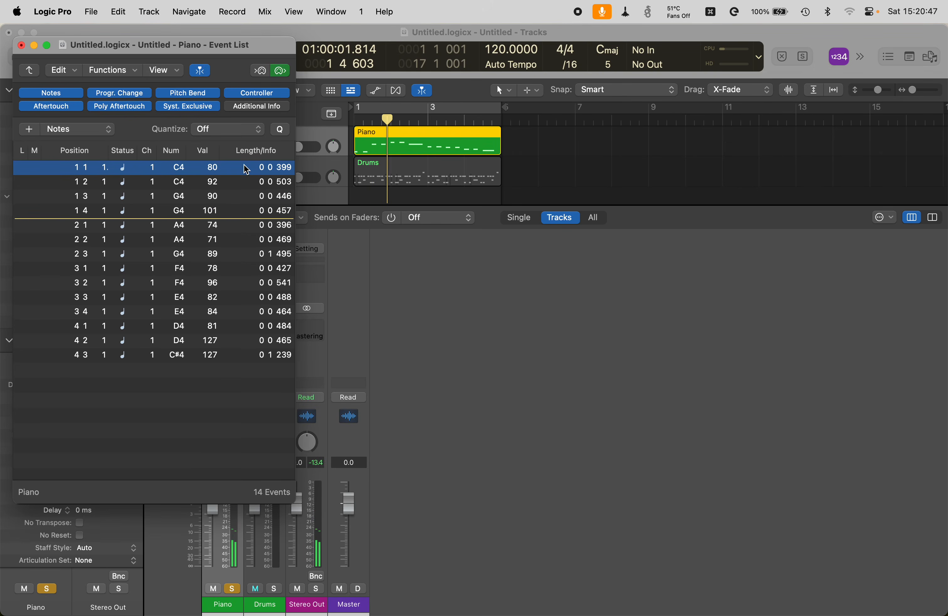
{"action": "left_click", "coordinate": [23, 184]}
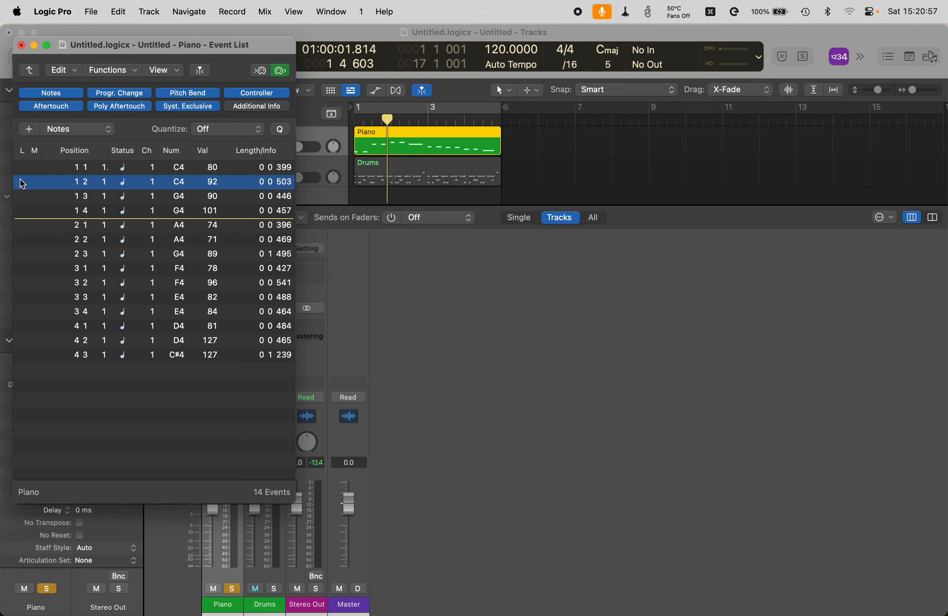
{"action": "left_click", "coordinate": [31, 179]}
{"action": "left_click", "coordinate": [244, 167]}
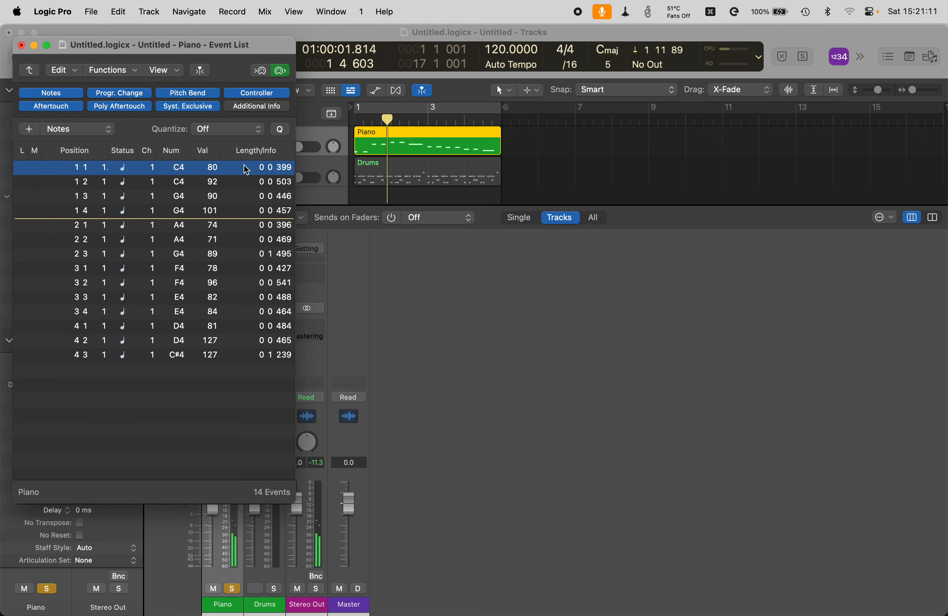
{"action": "left_click", "coordinate": [246, 182]}
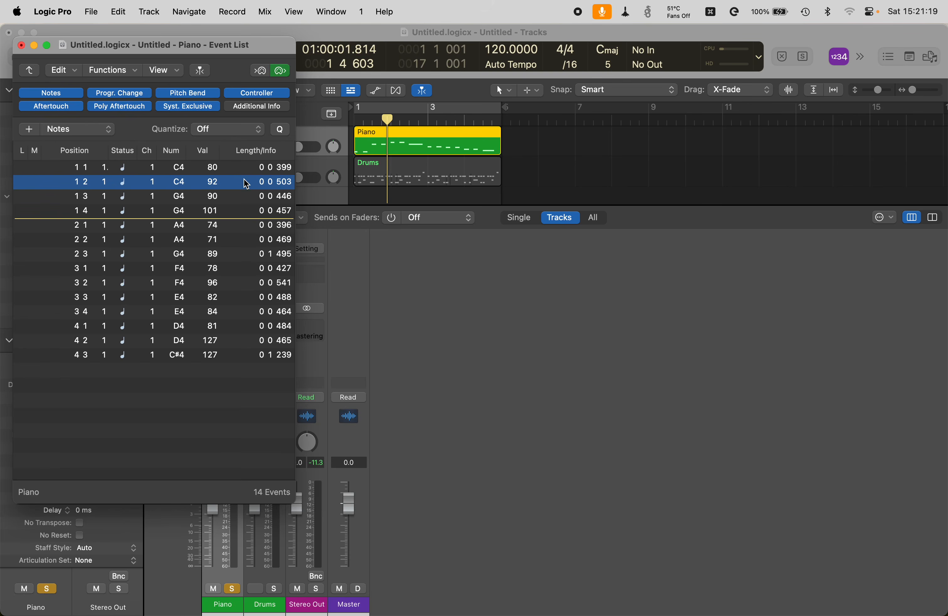
{"action": "left_click", "coordinate": [247, 197]}
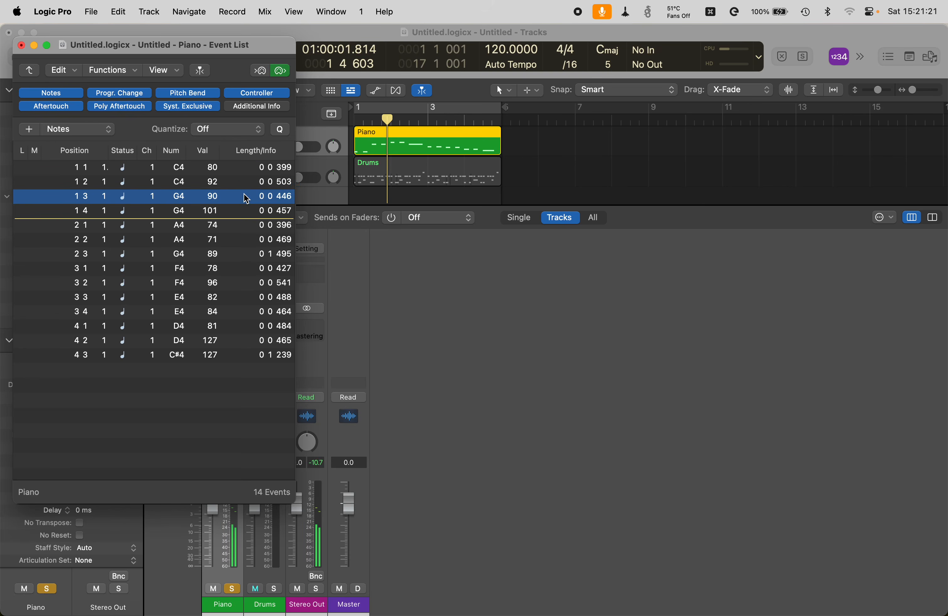
{"action": "left_click", "coordinate": [247, 212]}
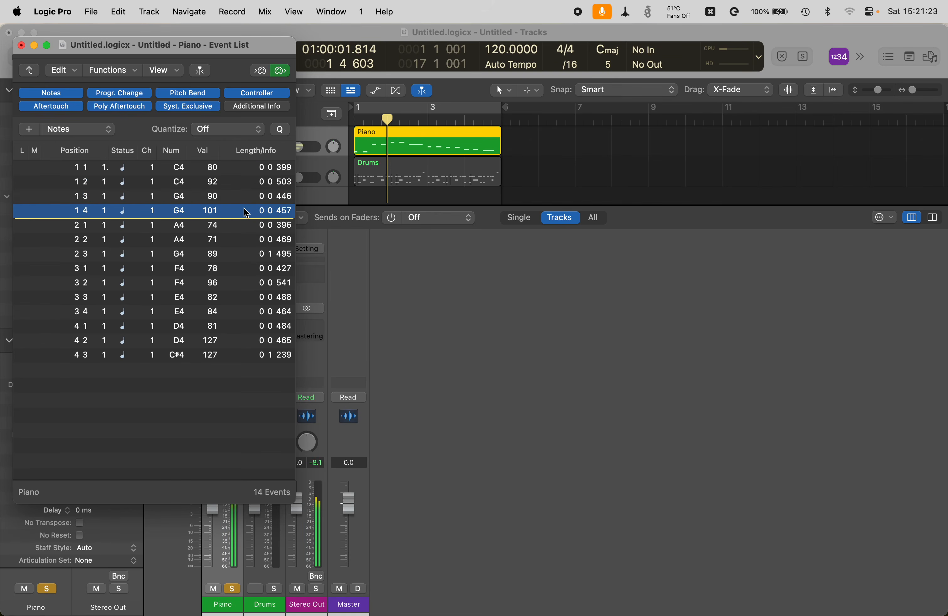
{"action": "left_click", "coordinate": [247, 226]}
{"action": "left_click", "coordinate": [247, 212]}
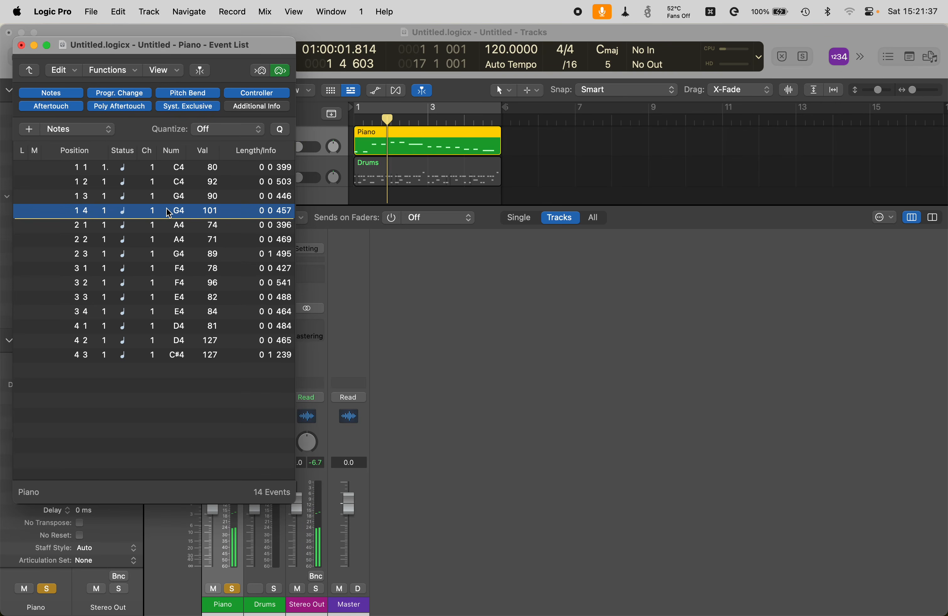
{"action": "left_click", "coordinate": [169, 228]}
{"action": "left_click", "coordinate": [169, 212]}
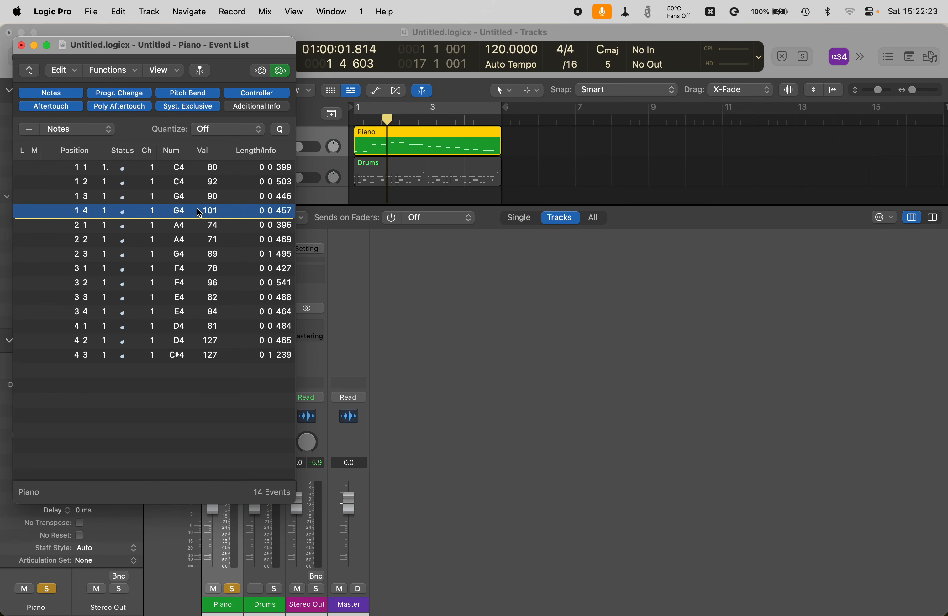
Step: Select the D4 note at 4 2 and lower its velocity from 127 to 77
{"action": "left_click", "coordinate": [197, 223]}
{"action": "left_click", "coordinate": [197, 239]}
{"action": "left_click", "coordinate": [197, 253]}
{"action": "left_click", "coordinate": [198, 267]}
{"action": "left_click", "coordinate": [197, 282]}
{"action": "left_click", "coordinate": [198, 296]}
{"action": "left_click", "coordinate": [199, 311]}
{"action": "left_click", "coordinate": [200, 326]}
{"action": "left_click", "coordinate": [200, 340]}
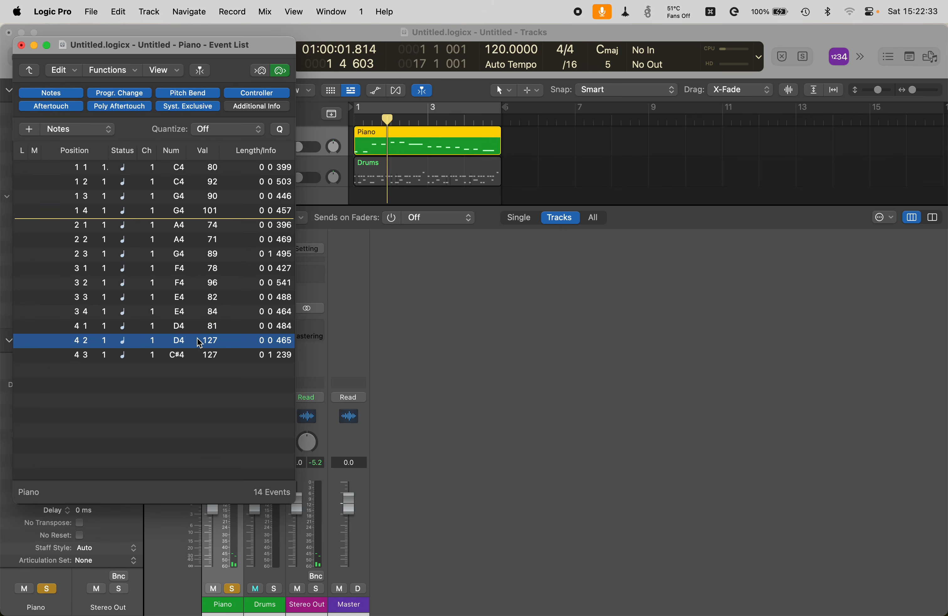
{"action": "left_click_drag", "start_coordinate": [200, 343], "coordinate": [205, 347]}
Step: Lower the C#4 note at 4 3 from velocity 127 to 97 and play back
{"action": "left_click", "coordinate": [198, 354]}
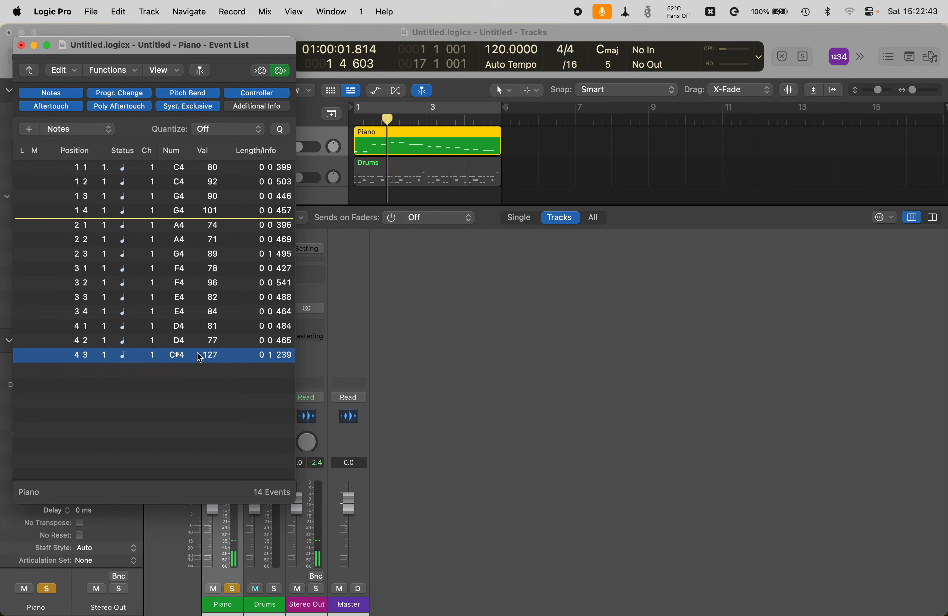
{"action": "left_click_drag", "start_coordinate": [203, 359], "coordinate": [203, 359]}
{"action": "key", "text": "space"}
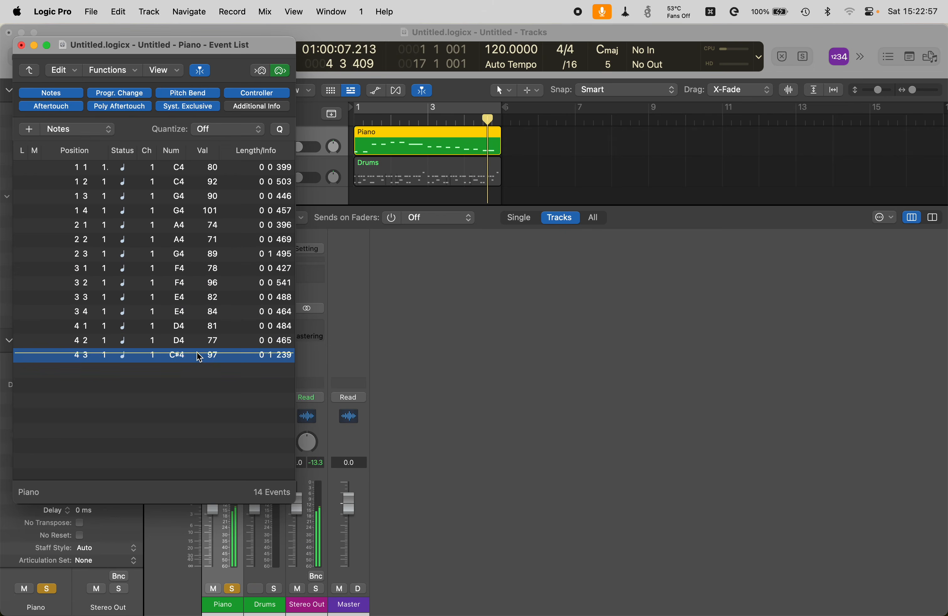
Step: Stop playback and drag the F4 note at 3 2 from velocity 96 down to 86
{"action": "key", "text": "space"}
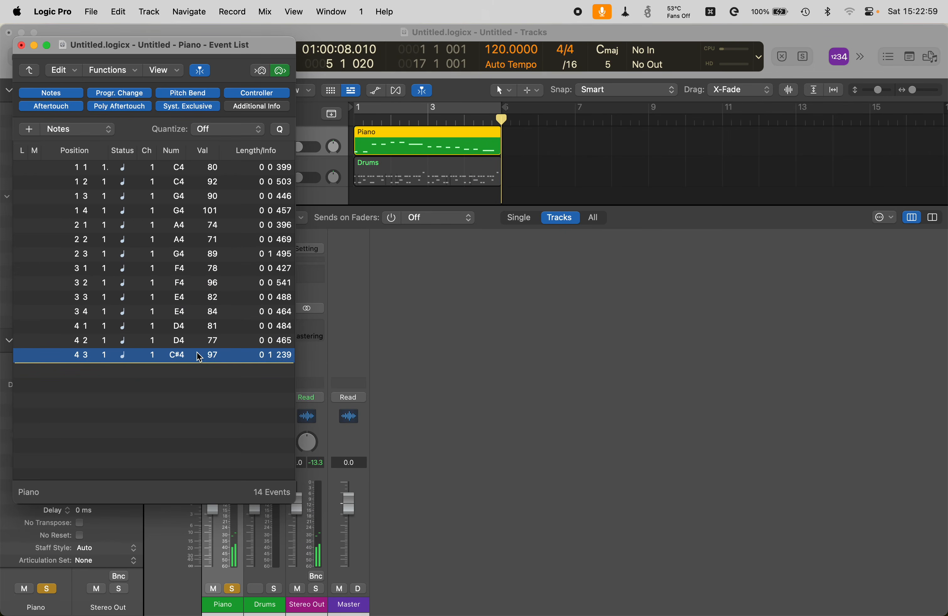
{"action": "left_click", "coordinate": [197, 339]}
{"action": "left_click", "coordinate": [197, 324]}
{"action": "left_click", "coordinate": [197, 310]}
{"action": "left_click", "coordinate": [197, 296]}
{"action": "left_click", "coordinate": [197, 281]}
{"action": "left_click", "coordinate": [197, 267]}
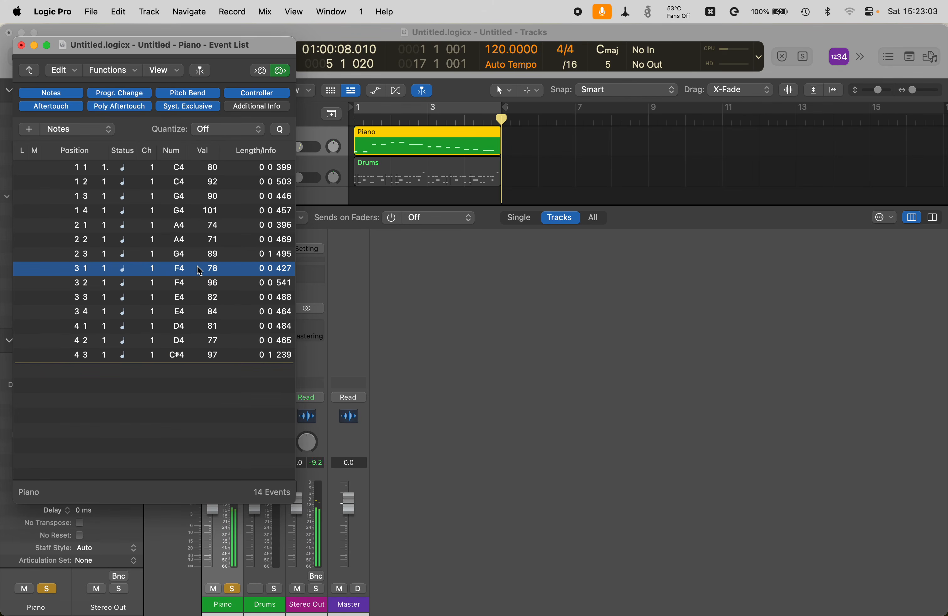
{"action": "left_click", "coordinate": [198, 282]}
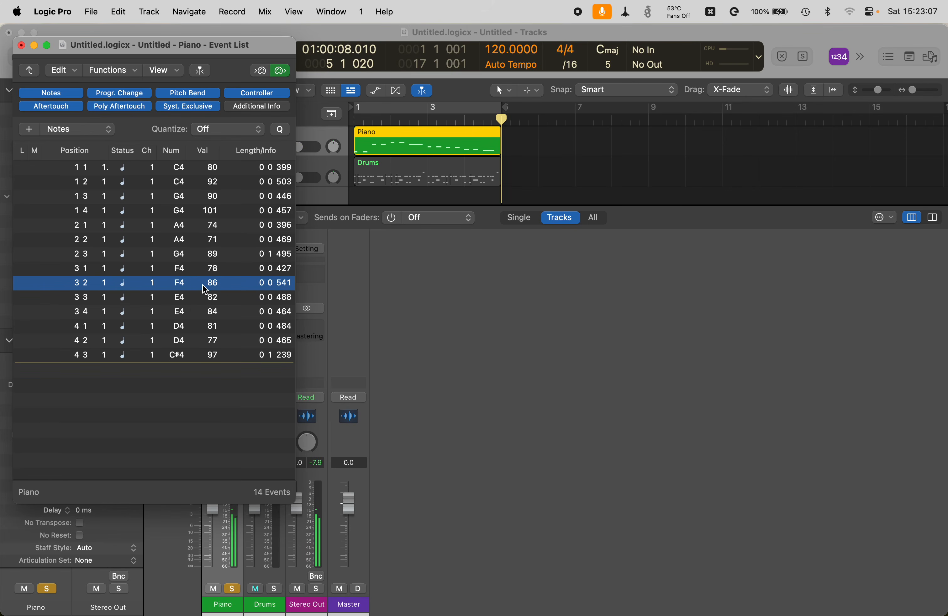
{"action": "left_click_drag", "start_coordinate": [198, 282], "coordinate": [198, 288]}
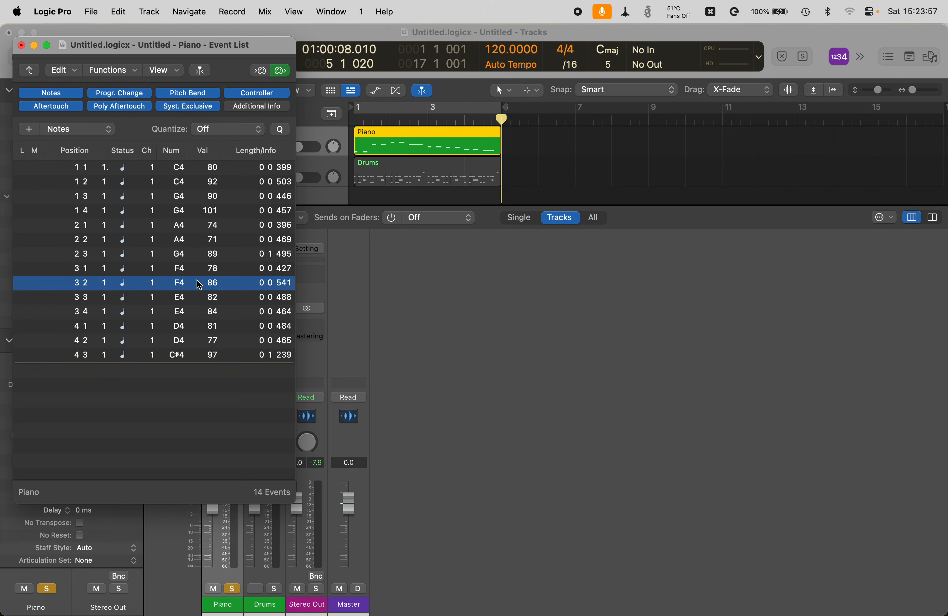
{"action": "left_click", "coordinate": [414, 140]}
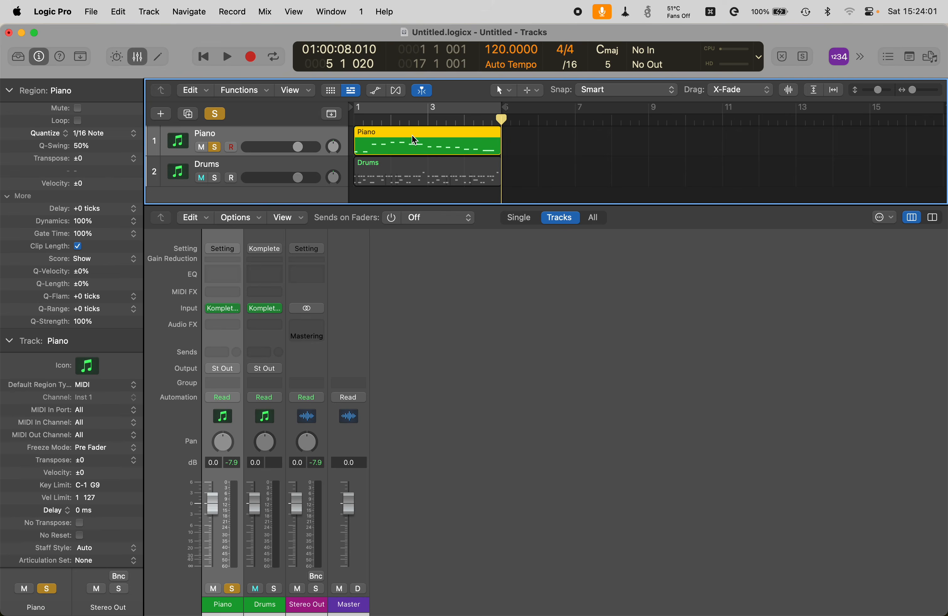
{"action": "key", "text": "super+0"}
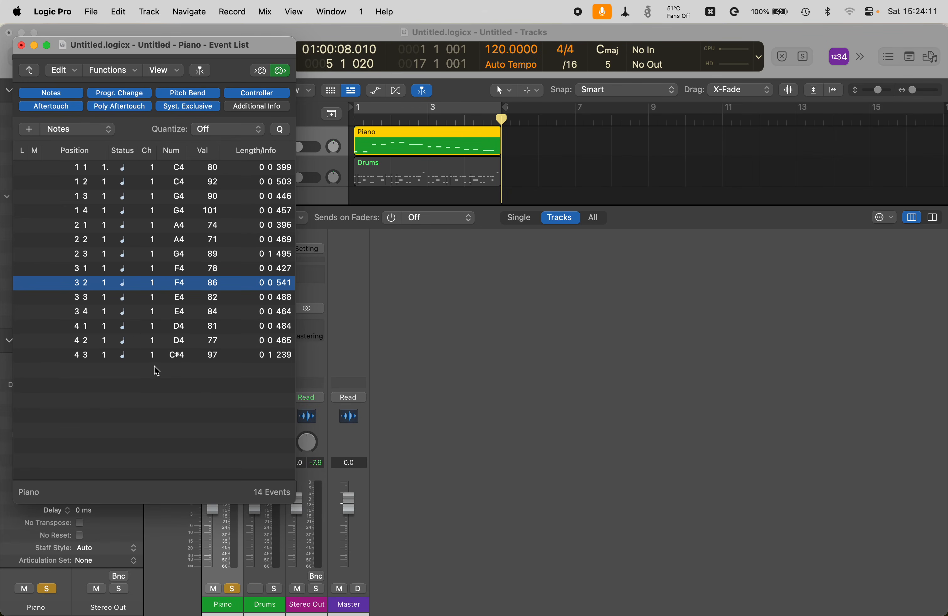
Step: Select the closing note at 4 3 and transpose it from C#4 with Option-arrow shortcuts
{"action": "key", "text": "Down"}
{"action": "key", "text": "Down"}
{"action": "key", "text": "Down"}
{"action": "key", "text": "Down"}
{"action": "key", "text": "Down"}
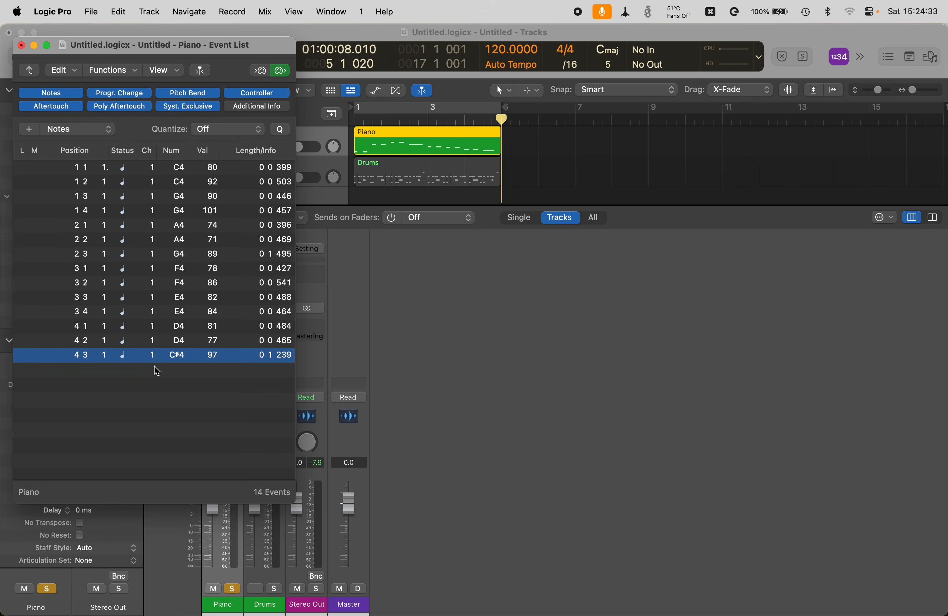
{"action": "key", "text": "alt+Up"}
{"action": "key", "text": "alt+Up"}
{"action": "key", "text": "alt+Up"}
{"action": "key", "text": "alt+Up"}
{"action": "key", "text": "alt+Down"}
{"action": "key", "text": "alt+Down"}
{"action": "key", "text": "alt+Down"}
{"action": "key", "text": "alt+Down"}
{"action": "key", "text": "alt+Down"}
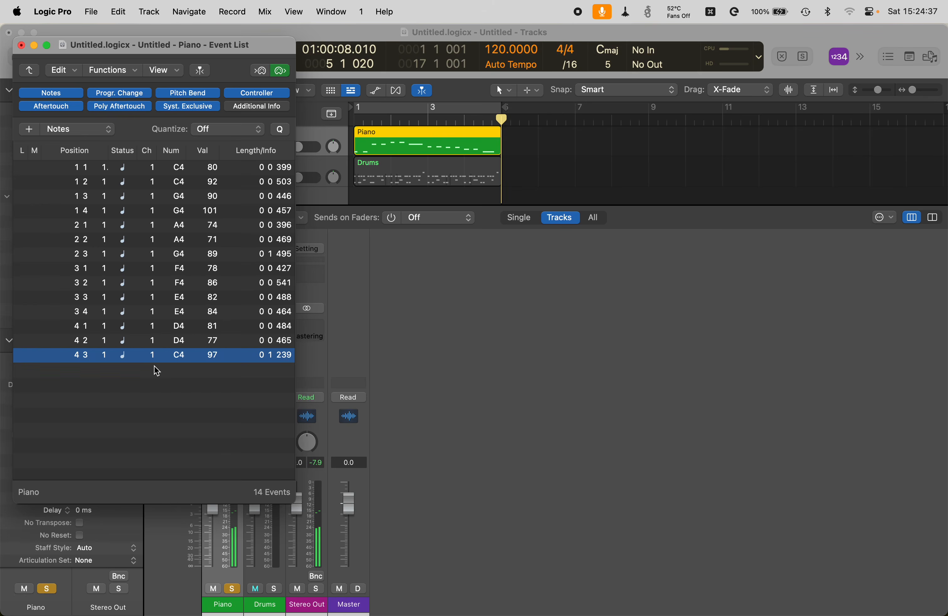
{"action": "key", "text": "shift+alt+Up"}
Step: Drop the 4 3 note back an octave to C4 and close the Piano Event List
{"action": "key", "text": "shift+alt+Down"}
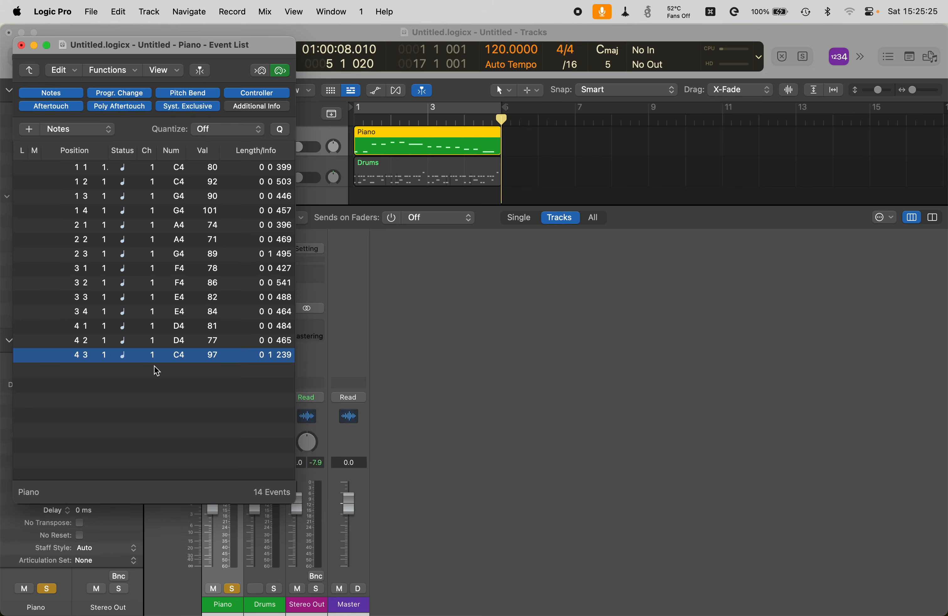
{"action": "left_click", "coordinate": [415, 140]}
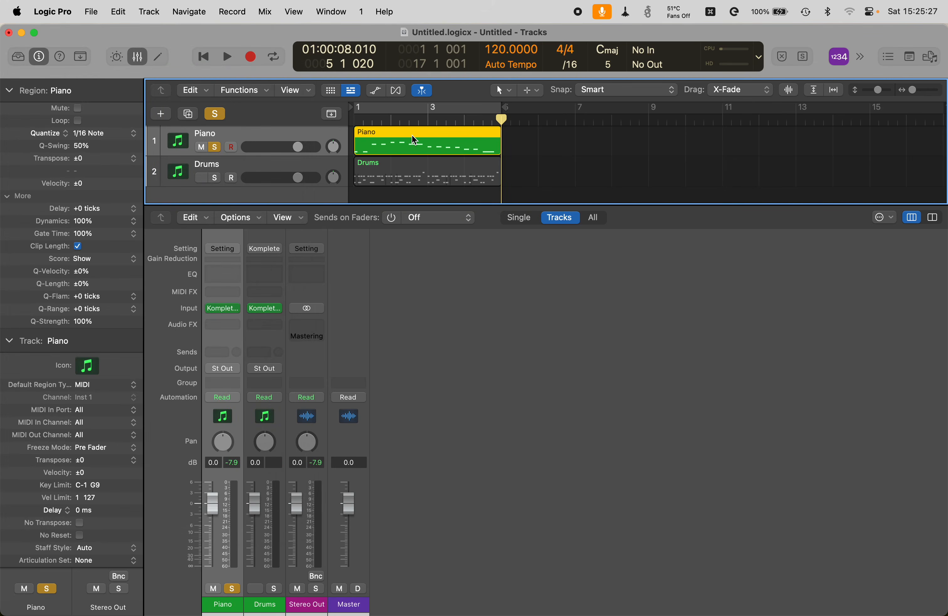
Step: Unsolo Piano, solo the Drums track, and play the drums from the start
{"action": "key", "text": "s"}
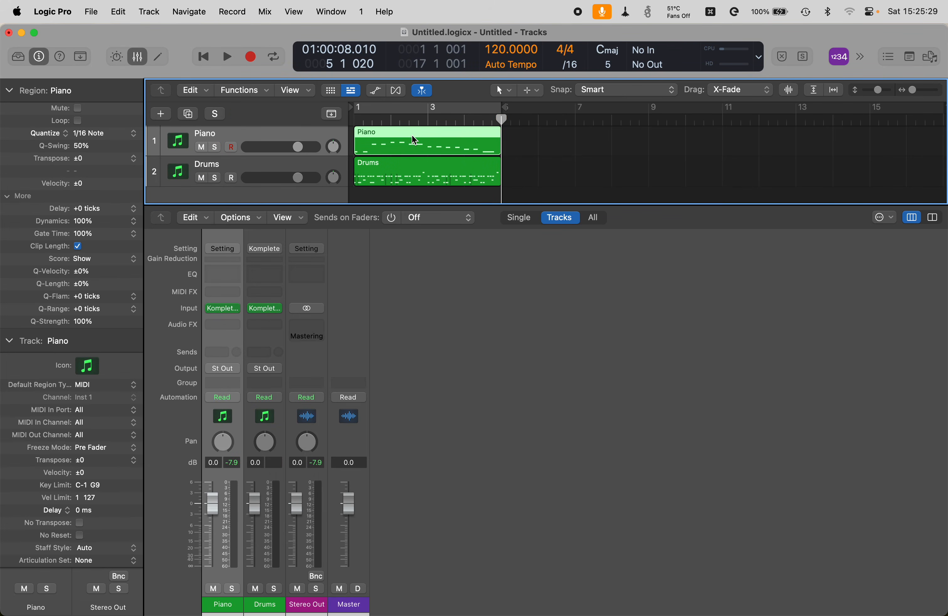
{"action": "key", "text": "Down"}
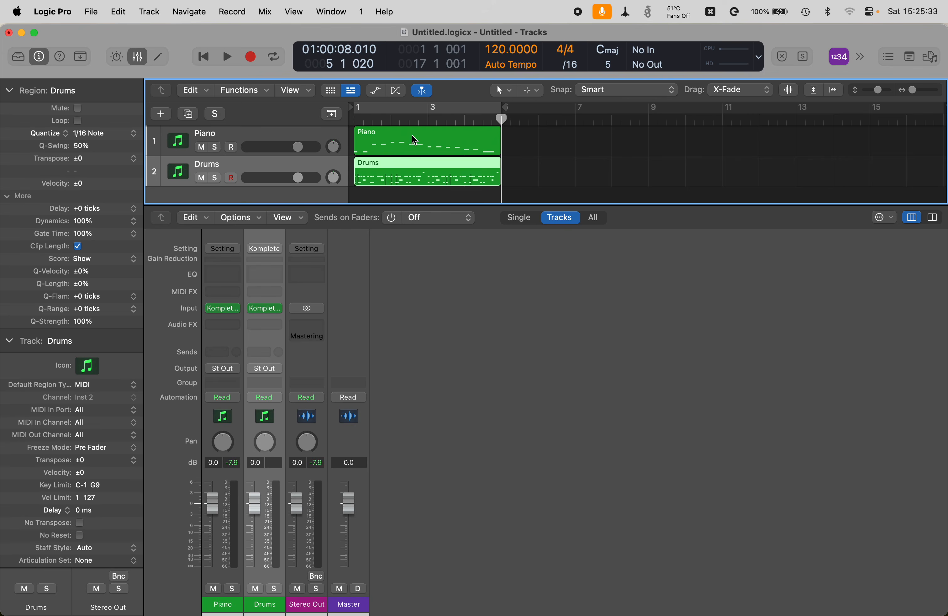
{"action": "key", "text": "s"}
{"action": "key", "text": "Return"}
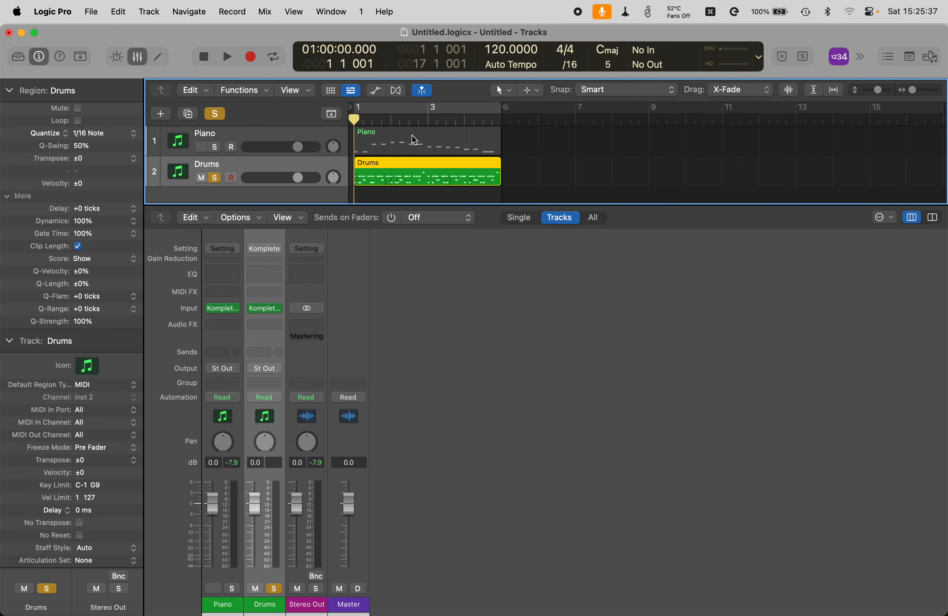
{"action": "key", "text": "space"}
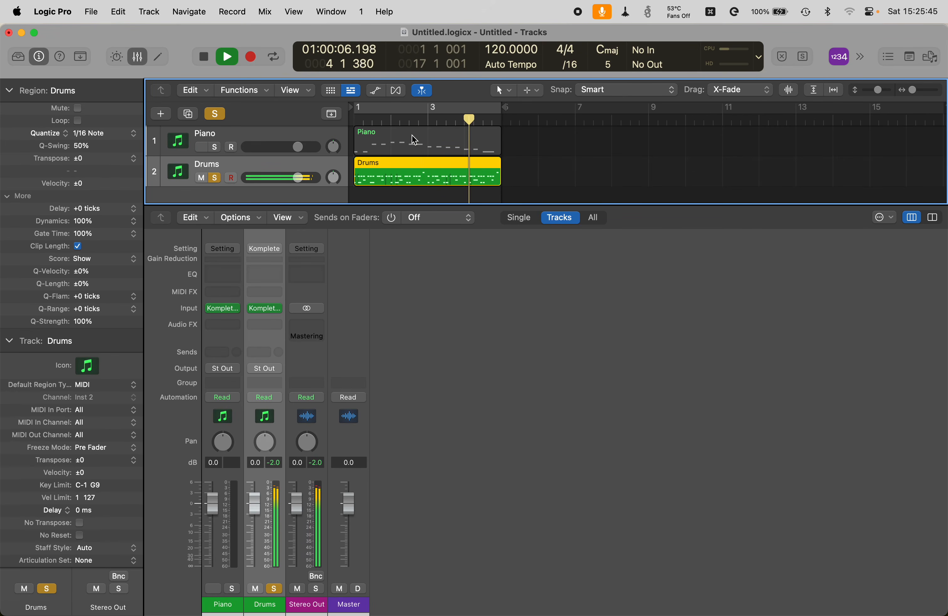
{"action": "key", "text": "space"}
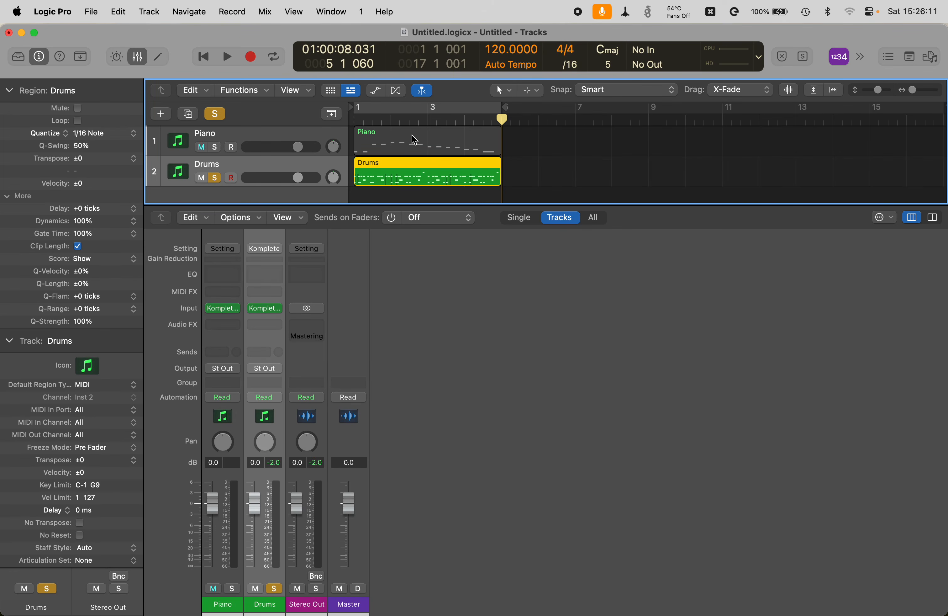
Step: Open the Drums Event List, transpose the D2 note at 1 2 1 to C#2, and play
{"action": "key", "text": "super+0"}
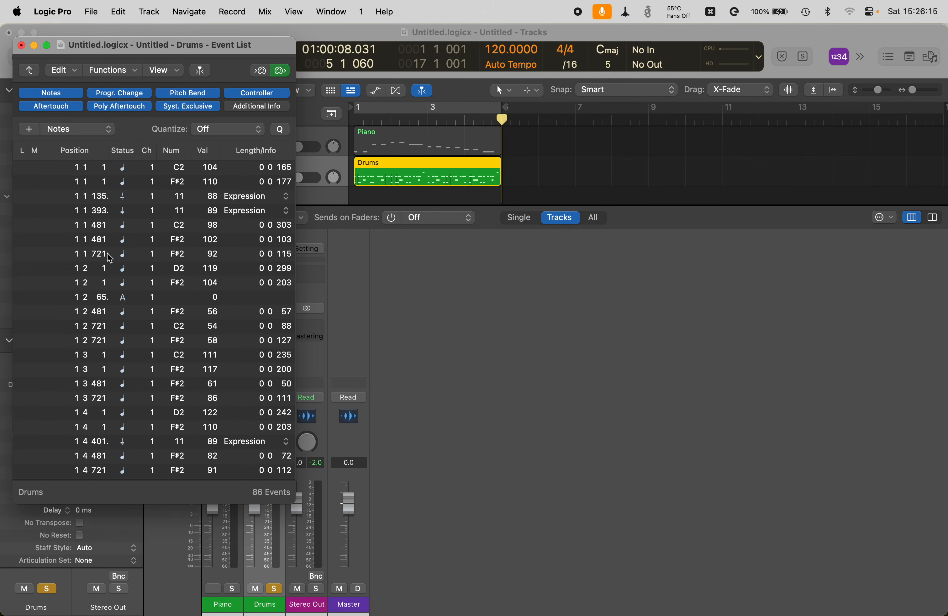
{"action": "key", "text": "Down"}
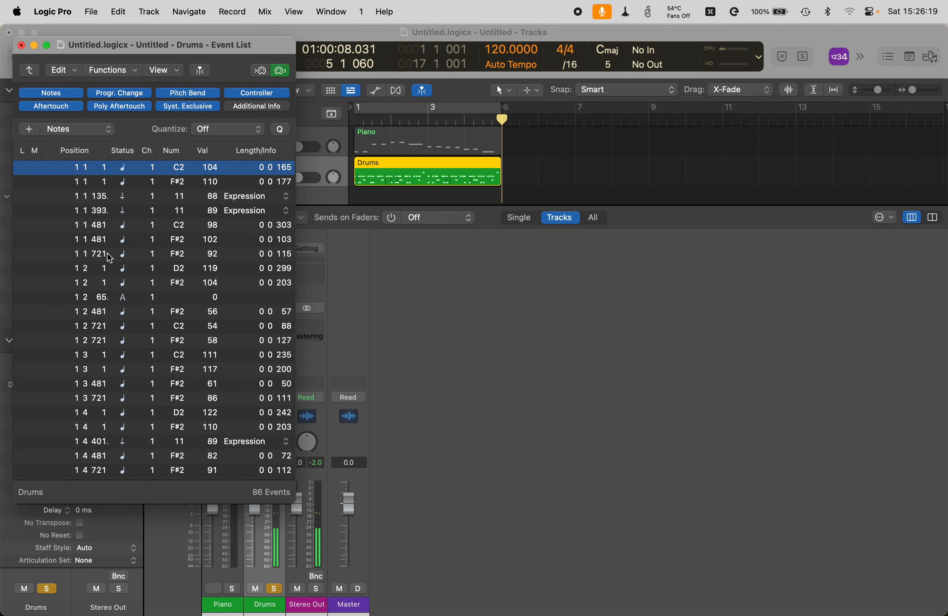
{"action": "key", "text": "Down"}
{"action": "key", "text": "Down"}
{"action": "key", "text": "Down"}
{"action": "key", "text": "Down"}
{"action": "key", "text": "Down"}
{"action": "key", "text": "Down"}
{"action": "key", "text": "Down"}
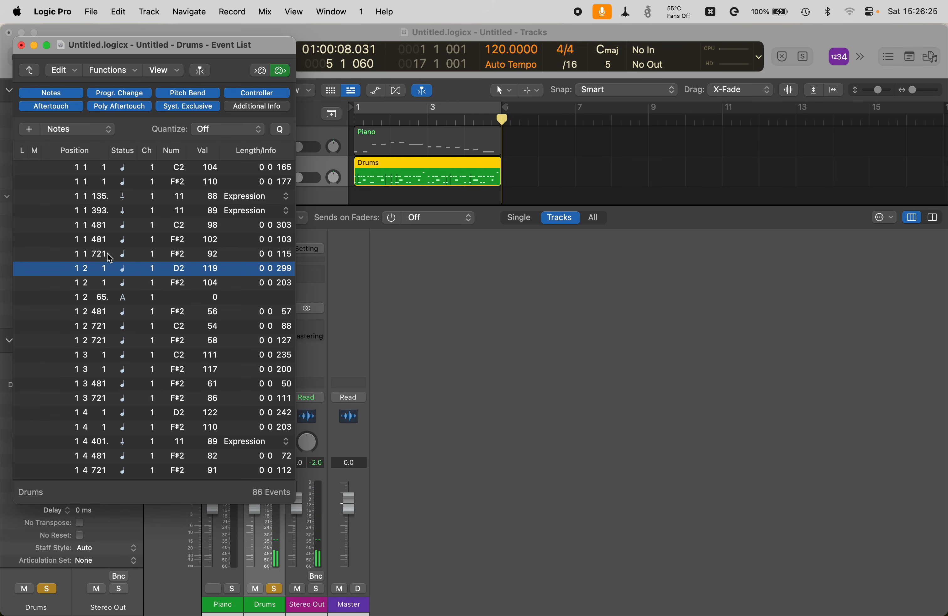
{"action": "key", "text": "alt+Down"}
{"action": "key", "text": "Return"}
{"action": "key", "text": "space"}
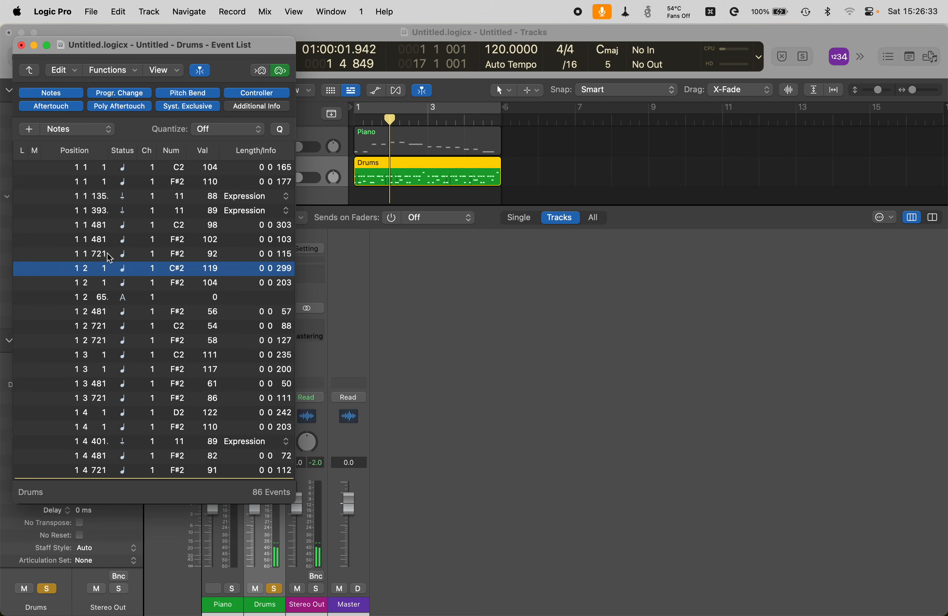
Step: Revert 1 2 1 to D2, then select both D2 notes (1 2 1, 1 4 1) and lower them to C#2
{"action": "key", "text": "alt+Up"}
{"action": "key", "text": "Up"}
{"action": "key", "text": "Down"}
{"action": "key", "text": "shift+e"}
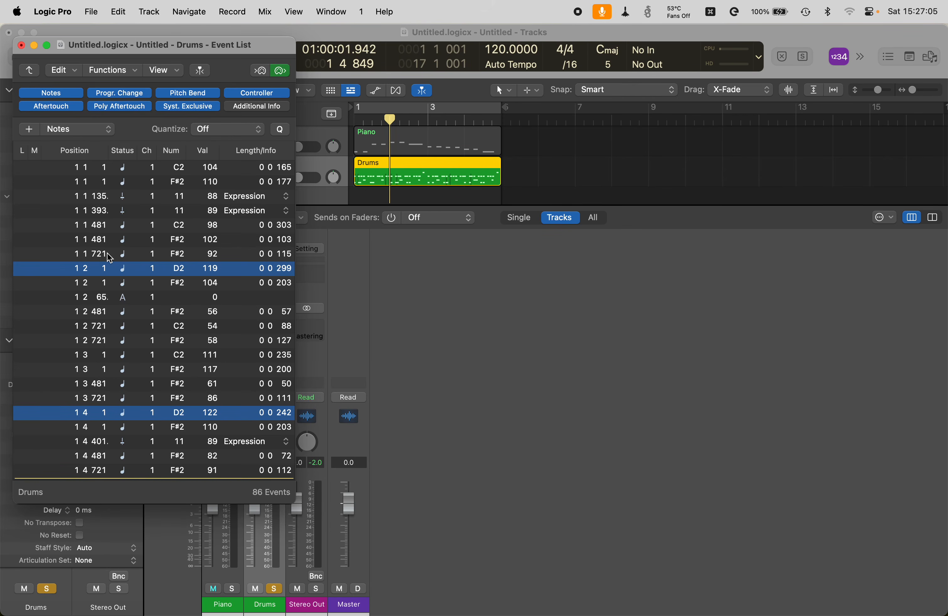
{"action": "key", "text": "alt+Down"}
Step: Transpose the backbeat drum notes at 1 2 1 and 1 4 1 from C#2 to C3, then play the Drums from the start
{"action": "key", "text": "Return"}
{"action": "key", "text": "space"}
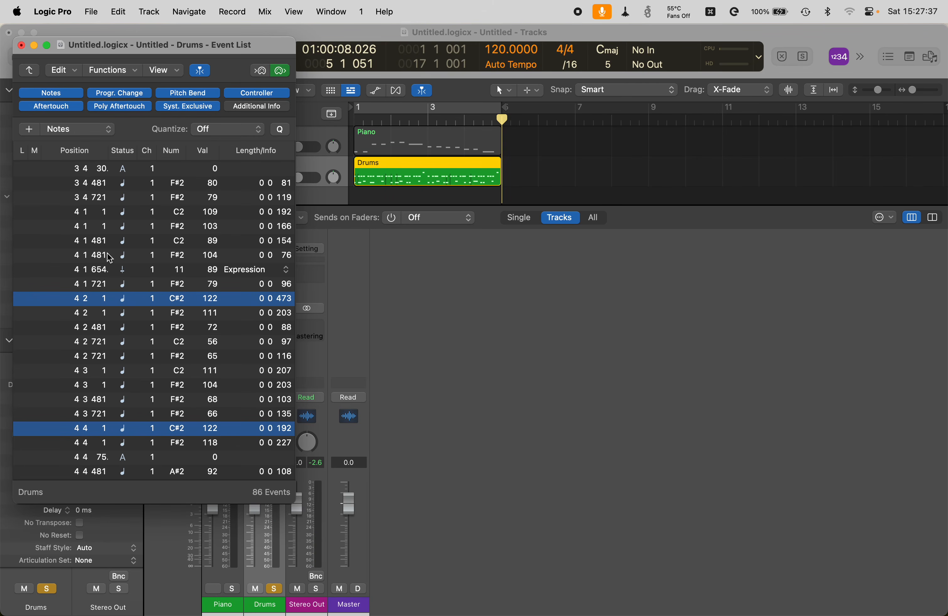
{"action": "key", "text": "alt+Up"}
{"action": "key", "text": "alt+Up"}
{"action": "key", "text": "alt+Up"}
{"action": "key", "text": "alt+Up"}
{"action": "key", "text": "alt+Up"}
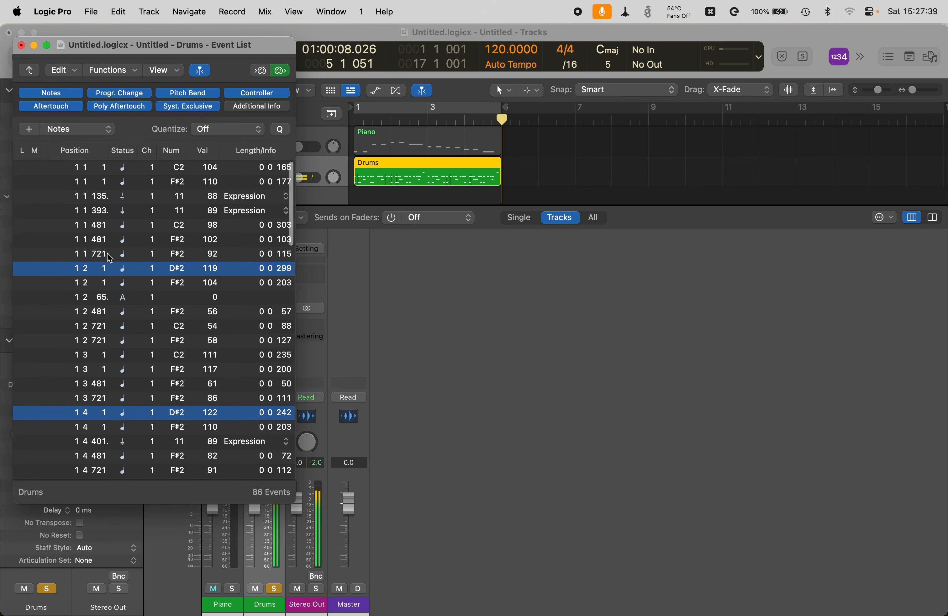
{"action": "key", "text": "alt+Up"}
{"action": "key", "text": "alt+Up"}
{"action": "key", "text": "alt+Up"}
{"action": "key", "text": "alt+Up"}
{"action": "key", "text": "alt+Up"}
{"action": "key", "text": "alt+Up"}
{"action": "key", "text": "alt+Up"}
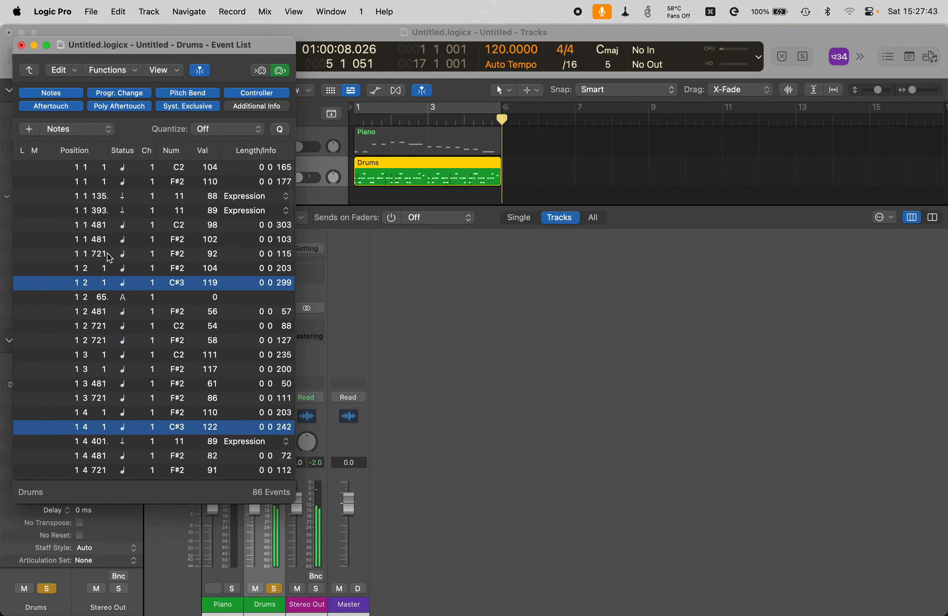
{"action": "key", "text": "alt+Down"}
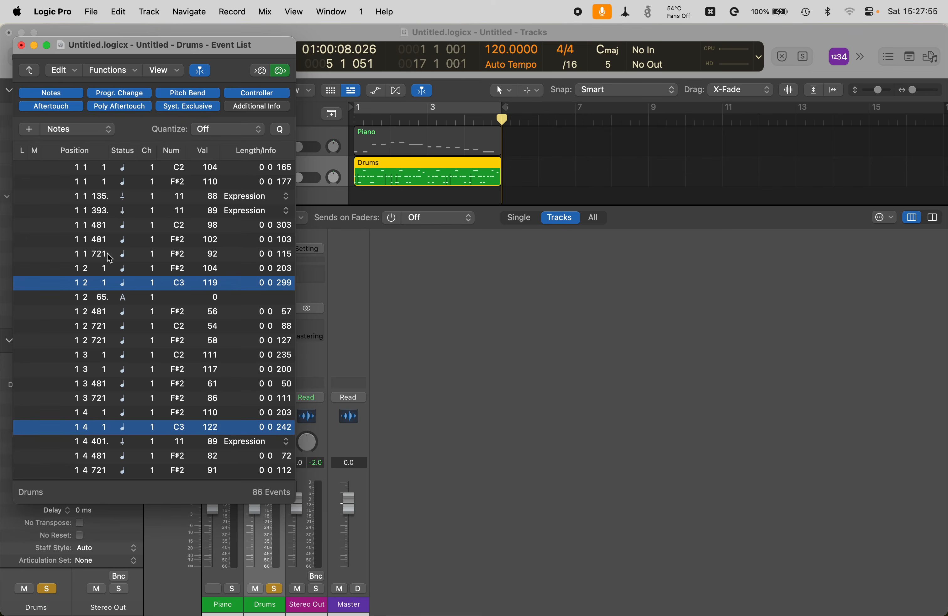
{"action": "key", "text": "Return"}
{"action": "key", "text": "space"}
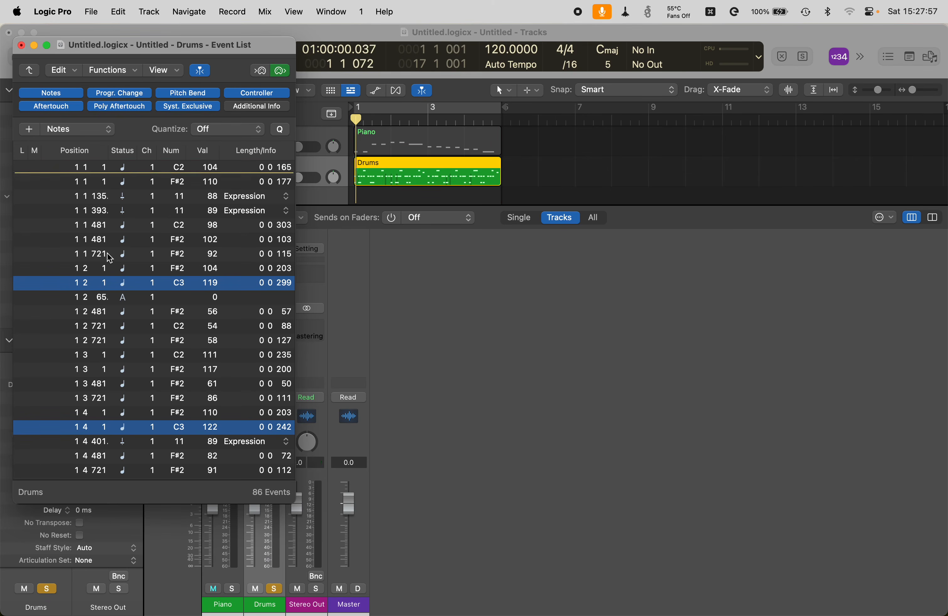